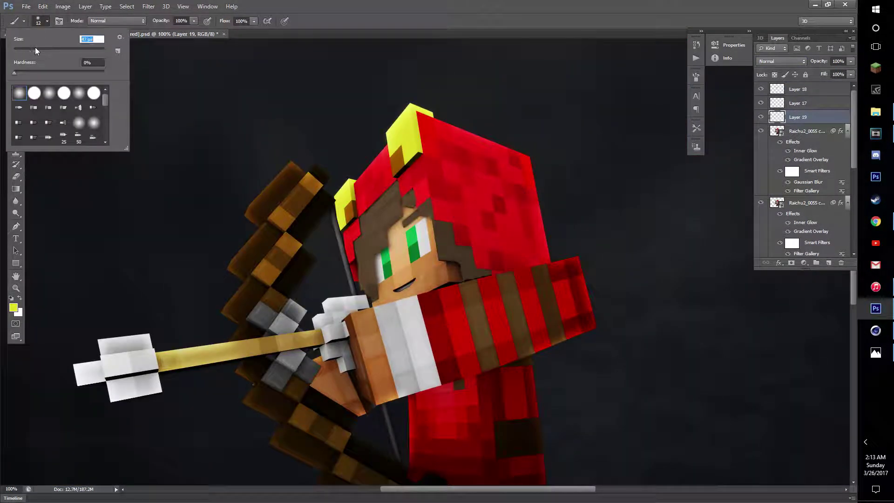
Paint yellow and brown glows over the helmet's horns with a soft 63 px brush and set Layer 19's blend mode to Color Dodge
drag(35, 49, 43, 49)
mouse_move(406, 136)
mouse_down()
mouse_move(395, 140)
mouse_move(427, 114)
mouse_up()
drag(352, 186, 347, 216)
alt+click(399, 161)
drag(399, 160, 398, 168)
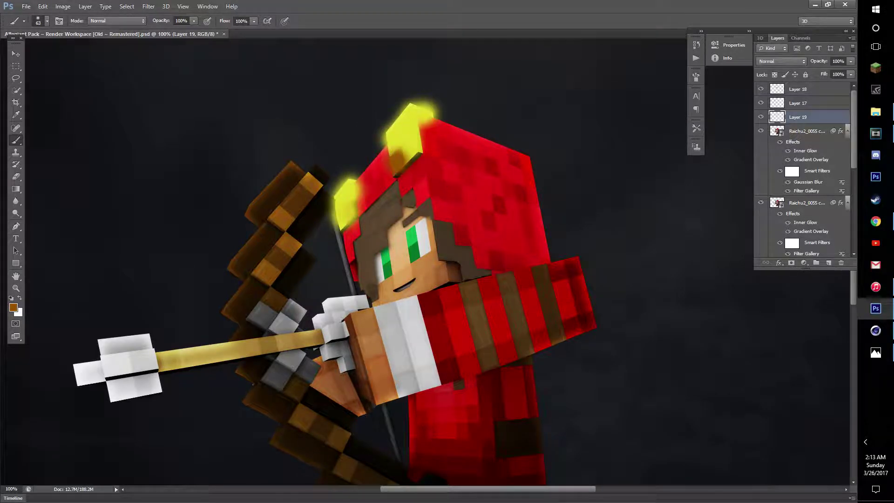
click(781, 61)
click(781, 157)
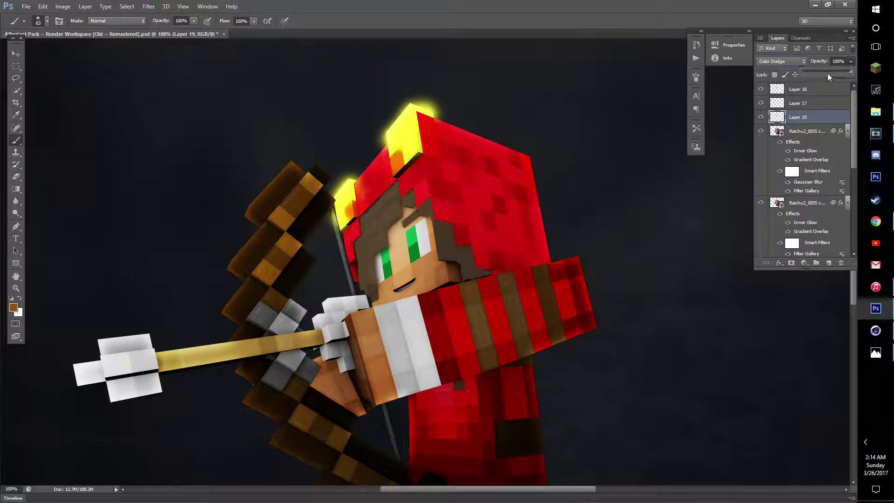
Paint a white glow over the arrowhead and fletching on a new layer and set its blend mode to Linear Dodge (Add)
click(828, 262)
mouse_move(133, 368)
mouse_down()
mouse_move(111, 353)
mouse_move(139, 347)
mouse_move(150, 382)
mouse_move(115, 390)
mouse_move(85, 372)
mouse_up()
mouse_move(333, 334)
mouse_down()
mouse_move(346, 366)
mouse_move(331, 353)
mouse_move(329, 322)
mouse_move(366, 302)
mouse_move(323, 340)
mouse_up()
click(781, 61)
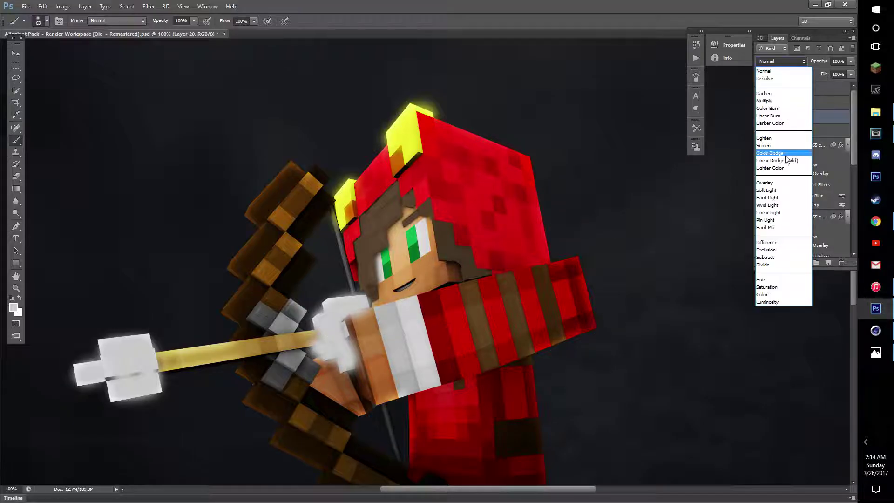
click(801, 142)
Paint glows over both eyes with a 45 px brush, using white for the whites and sampled green for the irises
click(47, 21)
drag(37, 50, 34, 51)
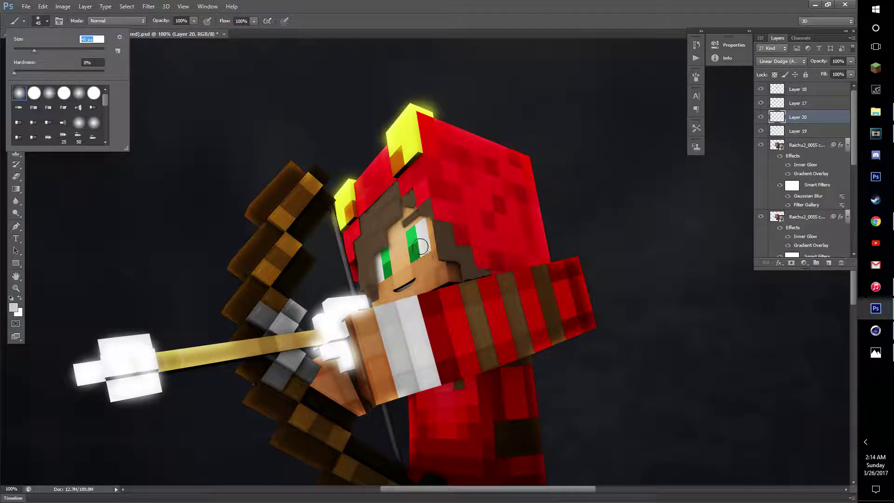
drag(422, 250, 425, 249)
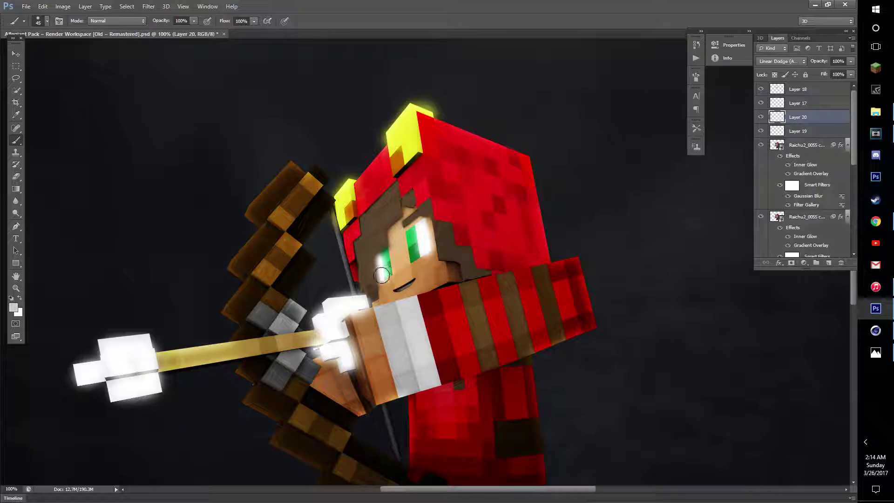
alt+click(387, 264)
alt+click(411, 257)
mouse_move(387, 264)
mouse_down()
mouse_move(394, 273)
mouse_move(382, 258)
mouse_move(415, 255)
mouse_move(409, 235)
mouse_up()
alt+click(417, 254)
alt+click(414, 239)
alt+click(385, 255)
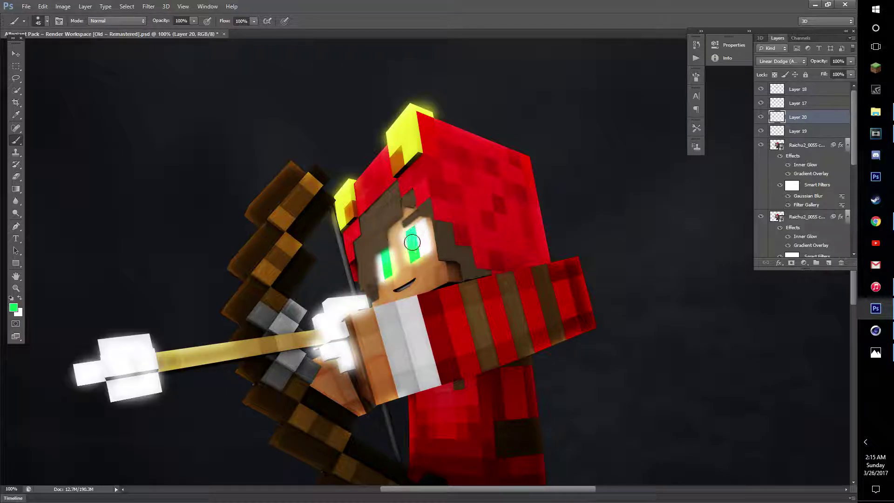
Paint a white glow along the white band of the sleeve and switch to the Eraser
alt+click(413, 340)
mouse_move(413, 339)
mouse_down()
mouse_move(424, 381)
mouse_move(412, 303)
mouse_move(403, 307)
mouse_move(405, 349)
mouse_move(382, 312)
mouse_move(404, 337)
mouse_move(411, 386)
mouse_move(377, 358)
mouse_move(393, 391)
mouse_move(406, 374)
mouse_up()
click(12, 181)
right_click(27, 52)
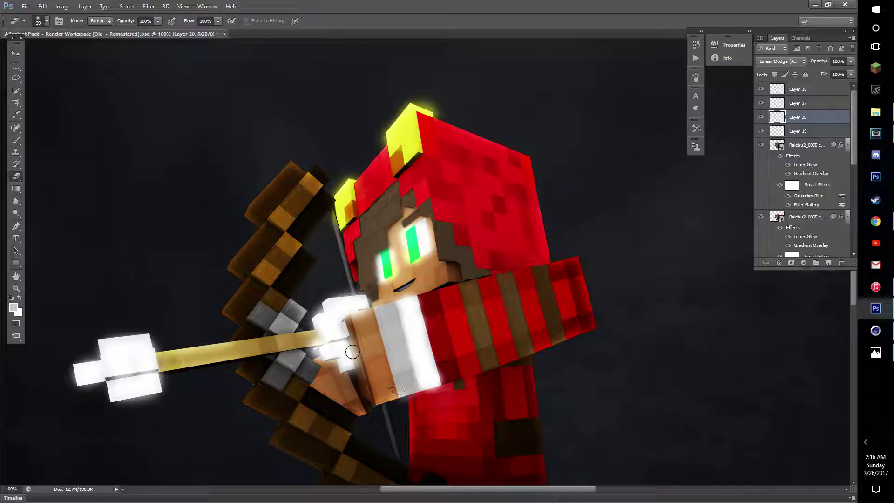
Brush glows in sampled colours over the bow's grey grip blocks and along the yellow arrow shaft
key(b)
alt+click(287, 356)
mouse_move(282, 325)
mouse_down()
mouse_move(294, 326)
mouse_move(291, 312)
mouse_move(265, 314)
mouse_move(272, 344)
mouse_move(307, 368)
mouse_move(303, 377)
mouse_move(282, 372)
mouse_up()
alt+click(169, 363)
drag(158, 363, 314, 339)
Paint a glow over the teeth in the character's mouth with a small brush and a sampled grey
alt+click(400, 290)
alt+click(412, 328)
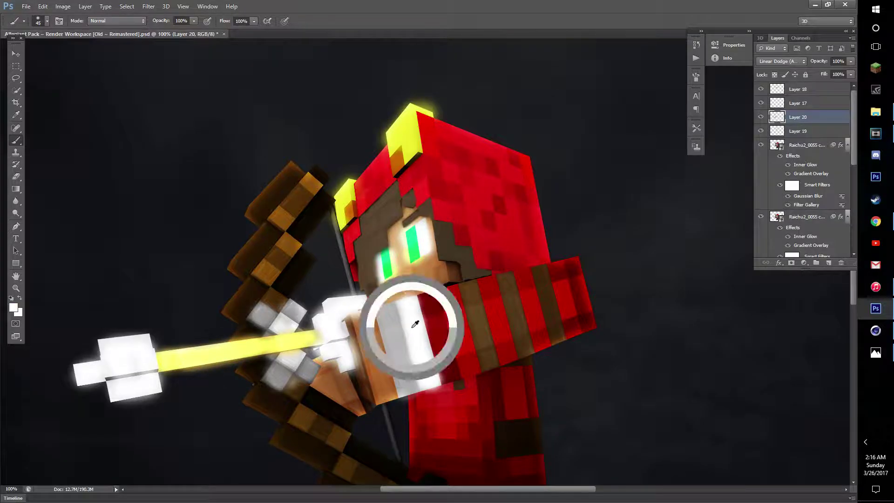
click(16, 288)
triple_click(412, 281)
click(16, 141)
alt+click(377, 312)
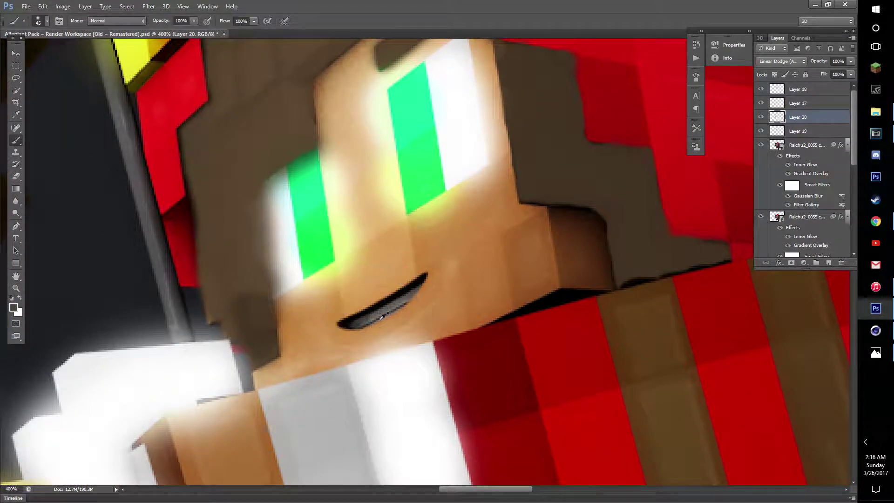
alt+click(387, 309)
alt+click(343, 395)
click(46, 21)
drag(33, 51, 19, 51)
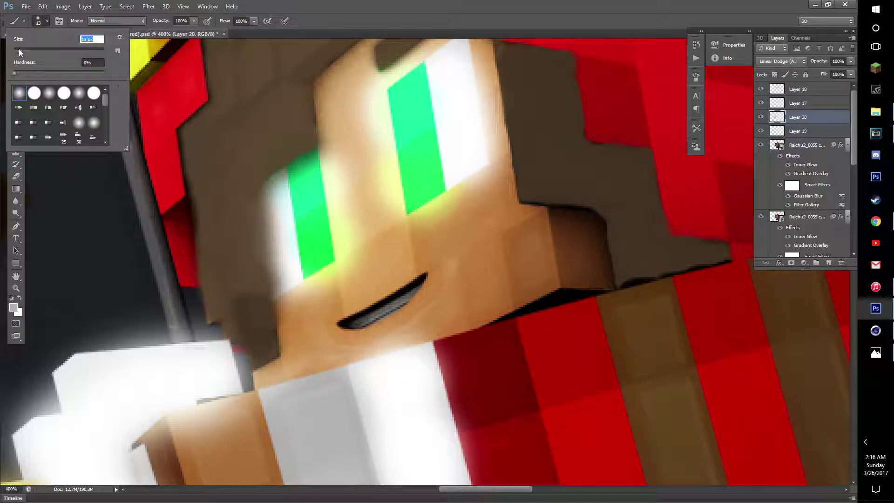
drag(355, 322, 419, 285)
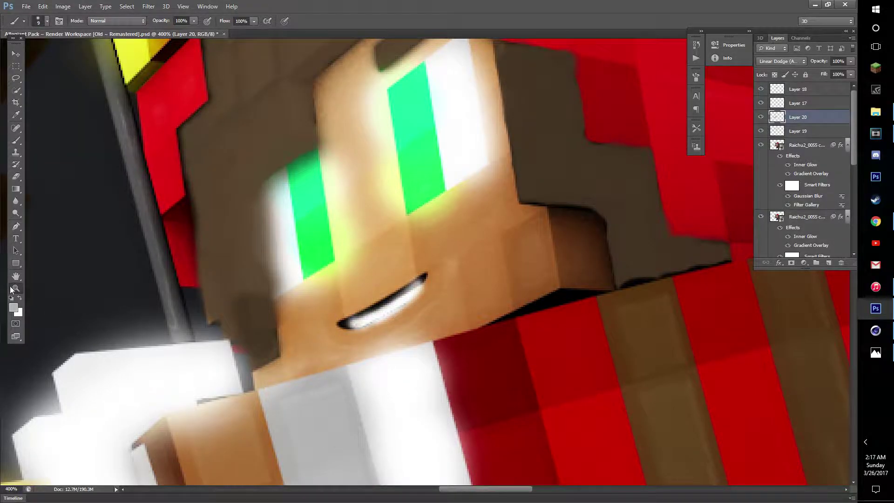
drag(212, 310, 239, 325)
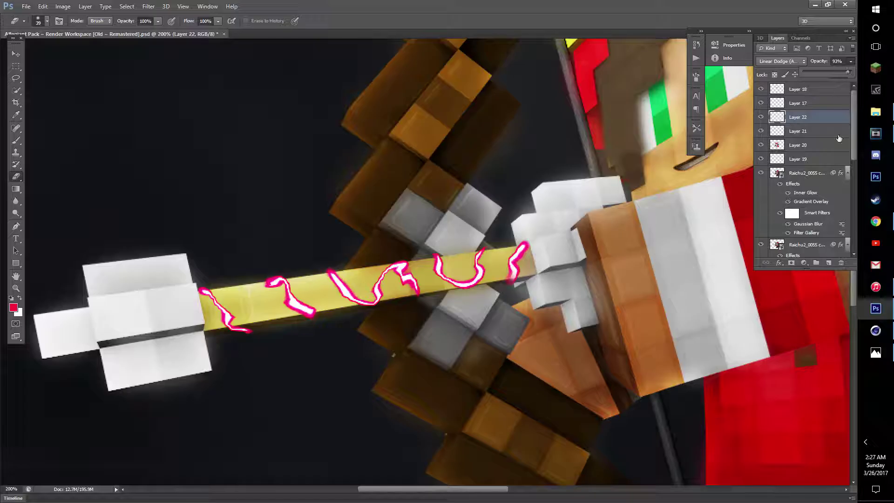
Try the Ripple and Wave distortion filters on a duplicate of Layer 21 and delete the copy
click(838, 135)
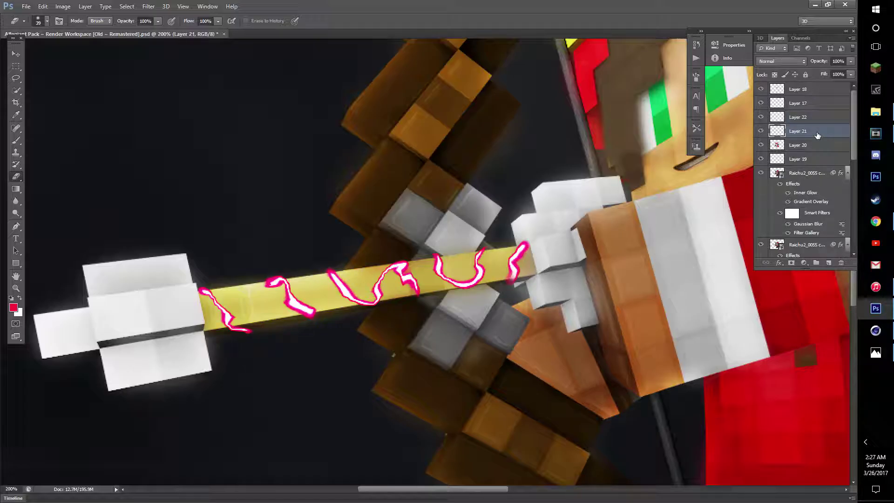
key(ctrl+j)
click(149, 7)
mouse_move(163, 75)
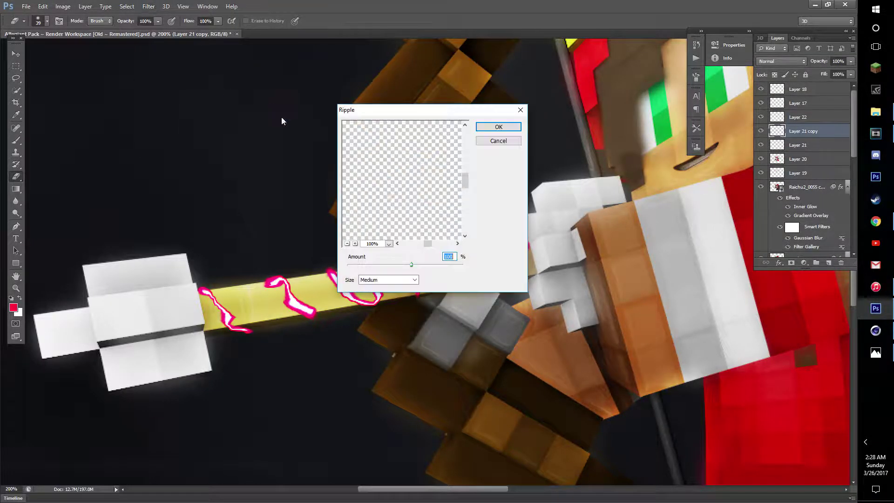
click(488, 126)
click(149, 6)
click(239, 135)
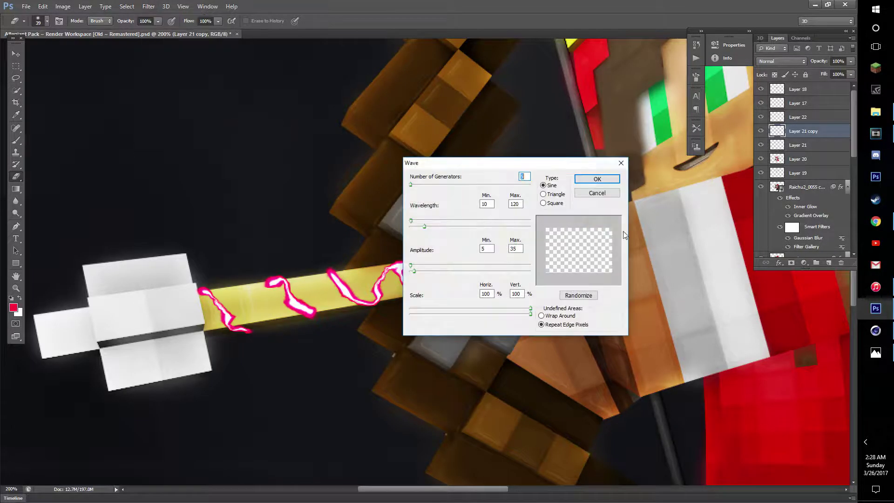
click(596, 181)
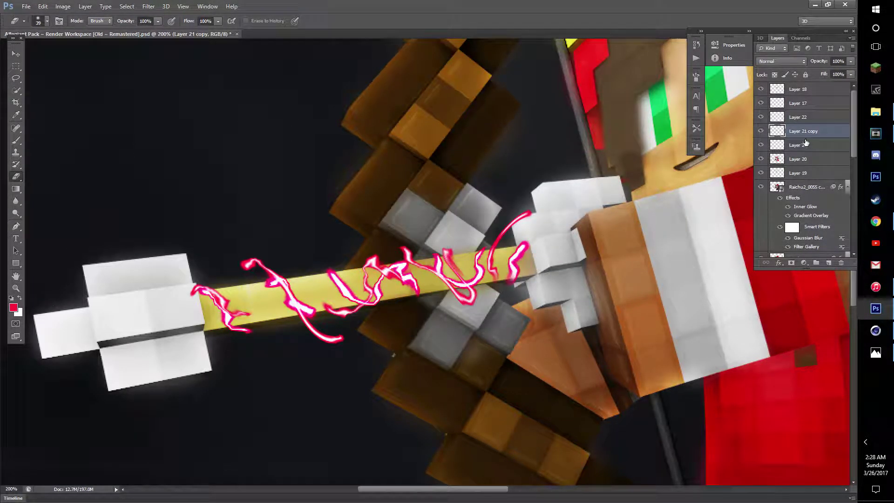
key(Delete)
Duplicate the pink lightning on Layer 21 and warp the copy into a different shape around the arrow shaft
key(ctrl+j)
key(ctrl+t)
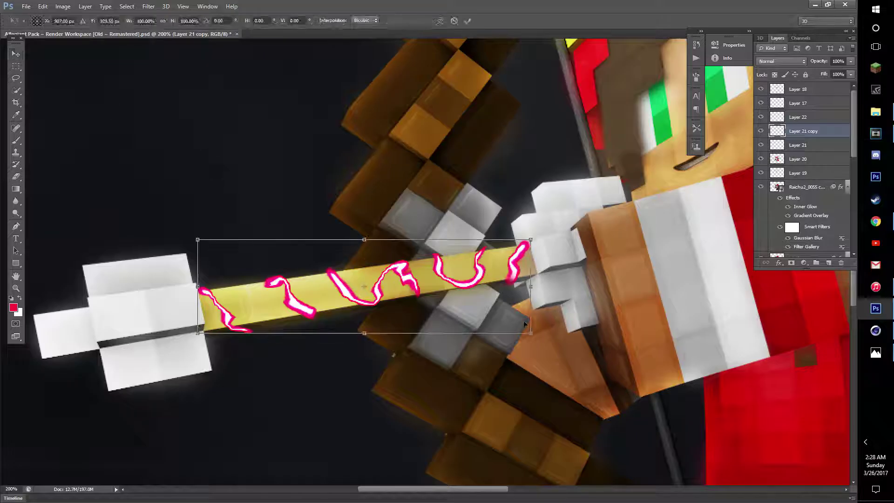
right_click(534, 332)
click(551, 404)
drag(531, 333, 495, 257)
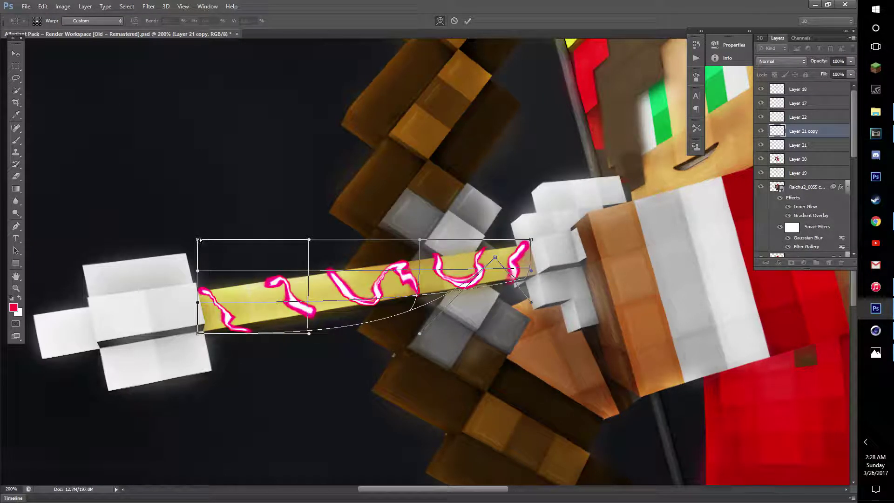
drag(197, 239, 229, 250)
mouse_move(419, 240)
mouse_down()
mouse_move(359, 263)
mouse_move(401, 293)
mouse_move(495, 291)
mouse_up()
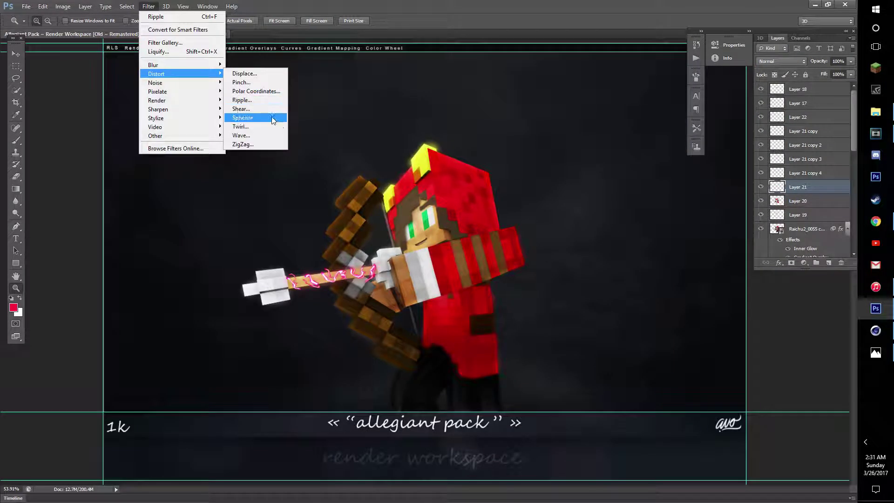
Distort the lightning on Layer 21 with the Spherize filter and move it back over the arrow shaft
click(256, 118)
drag(452, 264, 437, 263)
click(497, 128)
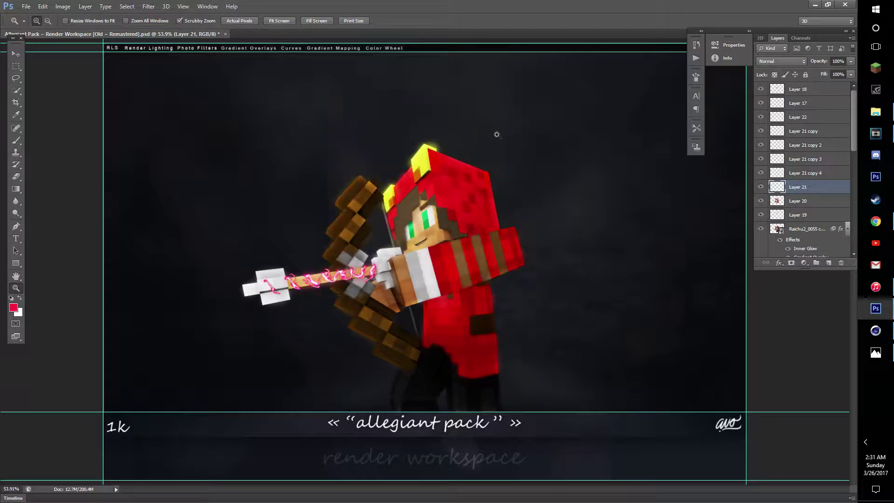
click(17, 54)
drag(303, 281, 317, 281)
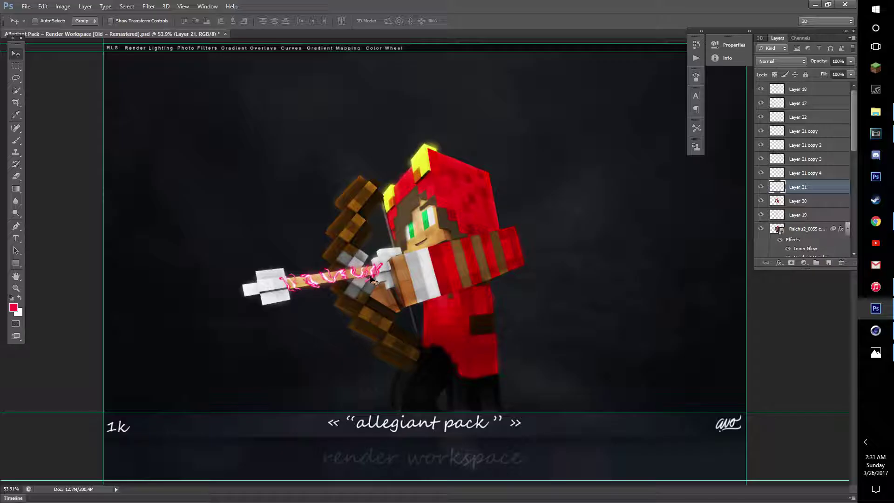
key(z)
click(368, 290)
click(368, 290)
click(367, 290)
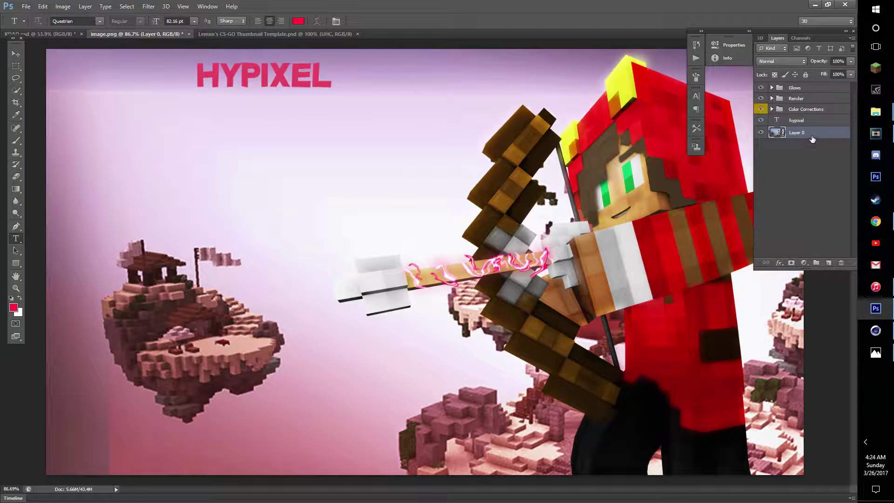
Expand the Color Corrections group and move the hypixel text layer out of it to the top of the layer stack
right_click(812, 139)
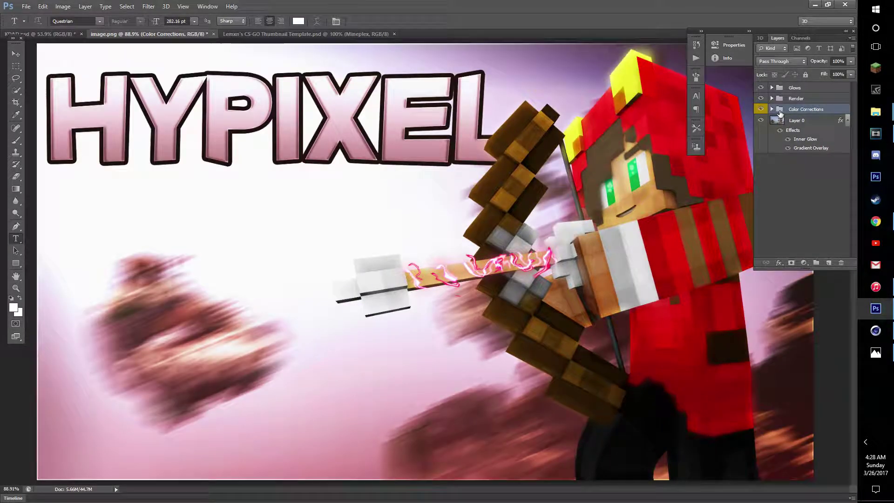
scroll(803, 129, up, 2)
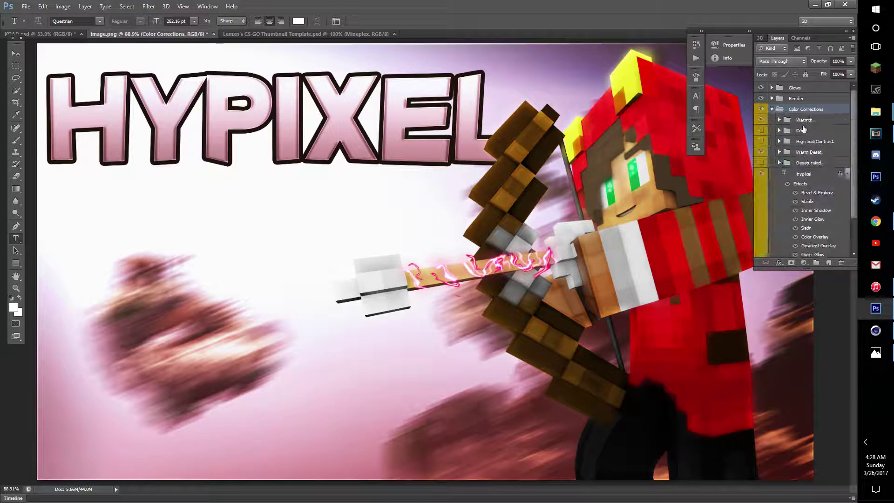
scroll(803, 129, down, 2)
drag(804, 122, 798, 84)
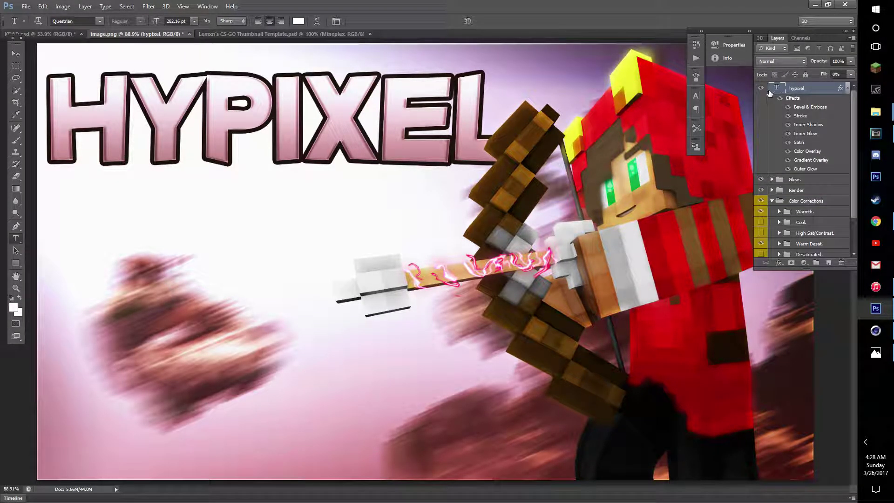
Draw a text box below the HYPIXEL title and enter the text "bed"
drag(50, 202, 337, 354)
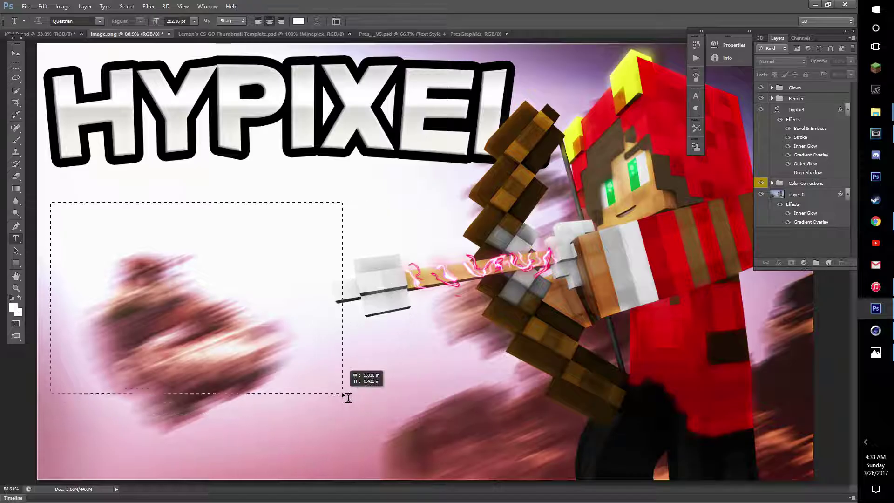
text(bed)
Try recolouring individual letters of the BED text
drag(90, 256, 135, 237)
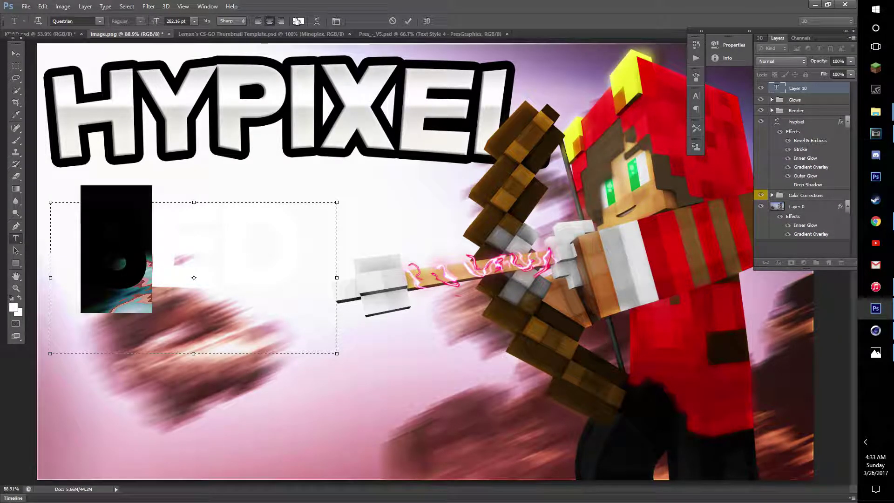
drag(222, 261, 161, 260)
click(298, 22)
click(601, 362)
click(672, 301)
drag(223, 261, 161, 261)
click(299, 22)
click(598, 363)
click(161, 262)
click(689, 300)
click(179, 263)
Add "WARS" after BED and recolour the whole text teal
click(310, 283)
key(Return)
text(WARS)
key(ctrl+a)
click(299, 21)
click(569, 341)
drag(598, 368, 605, 363)
click(679, 298)
Enlarge the text box, remove the line break so BEDWARS fits on one line, and move it directly below HYPIXEL
drag(337, 354, 507, 473)
click(450, 270)
key(BackSpace)
key(BackSpace)
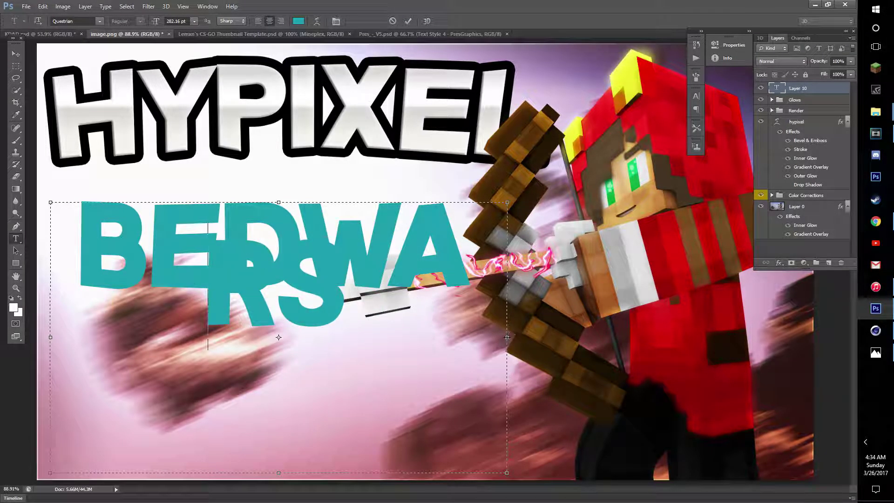
drag(507, 337, 877, 337)
drag(265, 181, 139, 300)
key(BackSpace)
drag(800, 343, 770, 192)
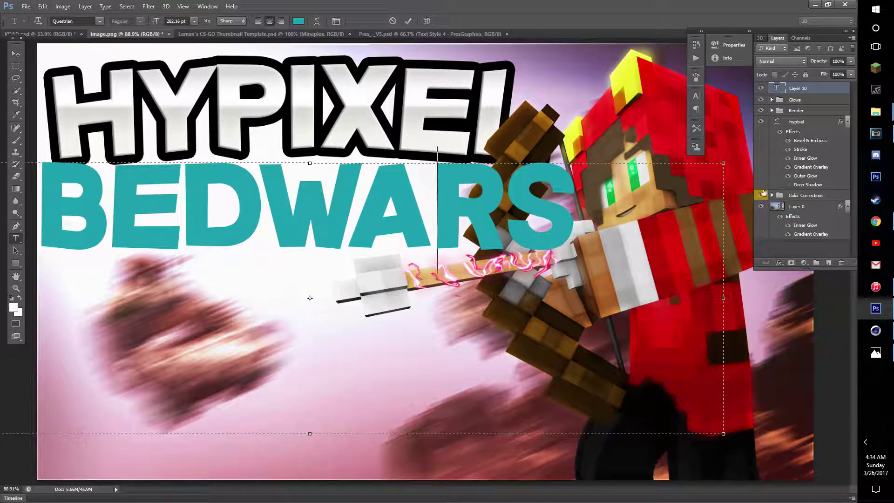
Set the BEDWARS text's font size to 222.16 pt
key(ctrl+a)
click(171, 22)
key(BackSpace)
key(BackSpace)
text(18)
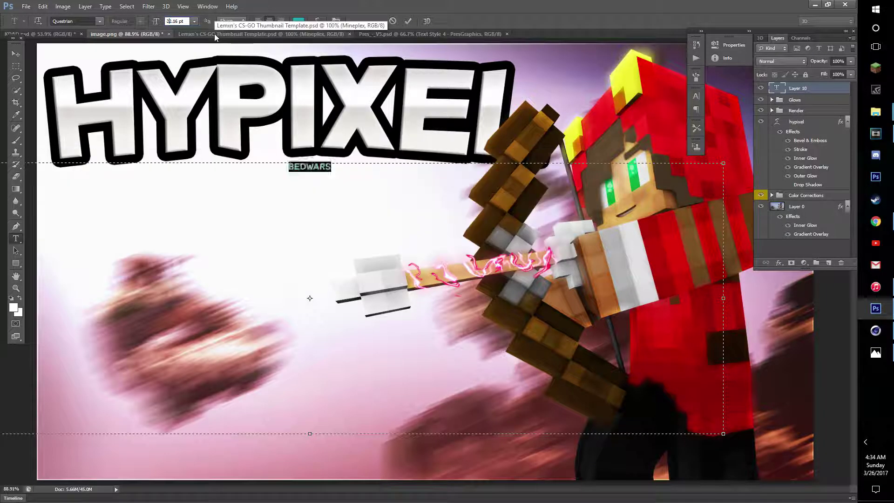
key(BackSpace)
key(BackSpace)
text(21)
key(Return)
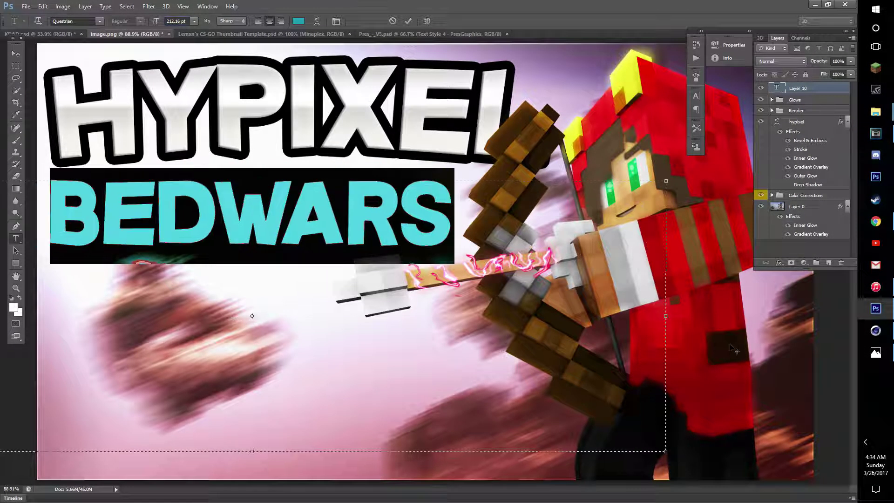
click(171, 21)
key(BackSpace)
text(2)
click(822, 250)
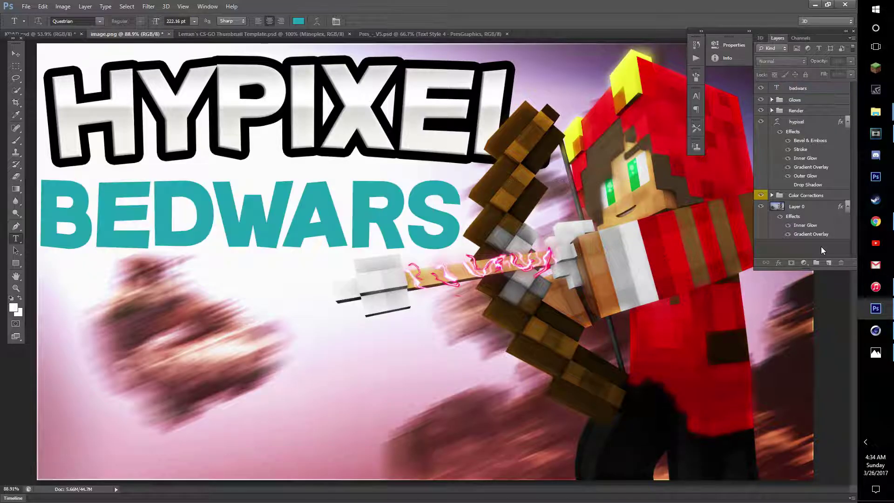
Set the HYPIXEL title's font size to 232.21 pt and shift it to line up above BEDWARS
click(811, 123)
click(242, 107)
key(ctrl+a)
click(172, 21)
key(BackSpace)
text(2)
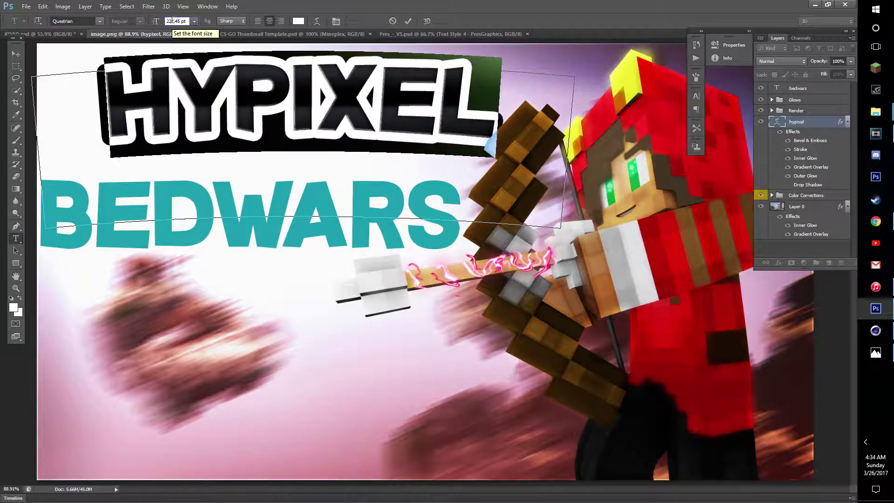
key(BackSpace)
text(3)
drag(288, 279, 254, 286)
click(804, 258)
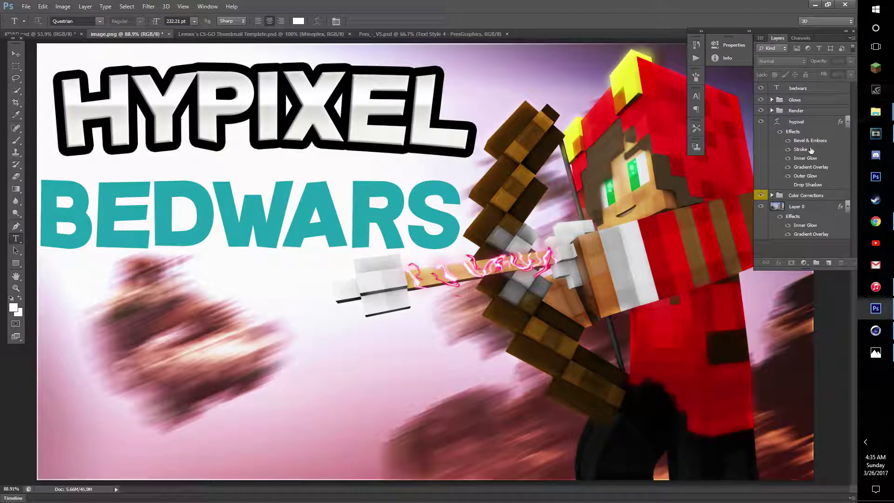
Nudge the BEDWARS text slightly right and down so it lines up beneath HYPIXEL
click(797, 88)
key(v)
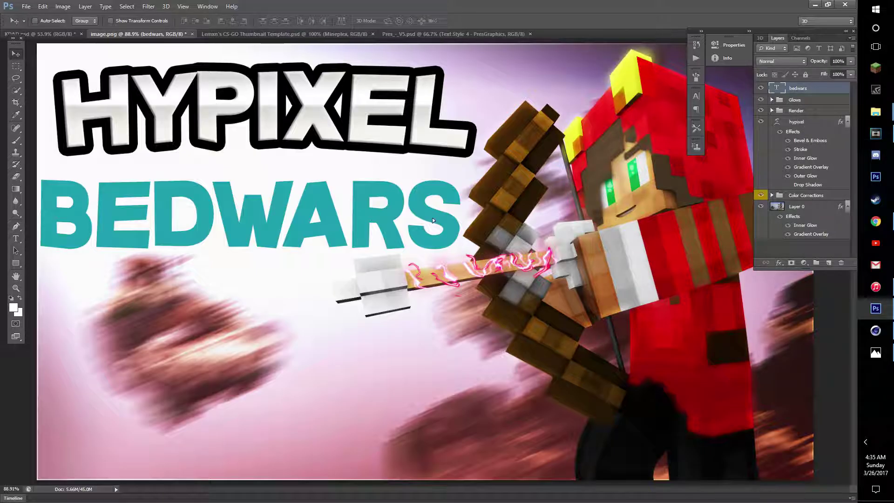
drag(393, 219, 398, 222)
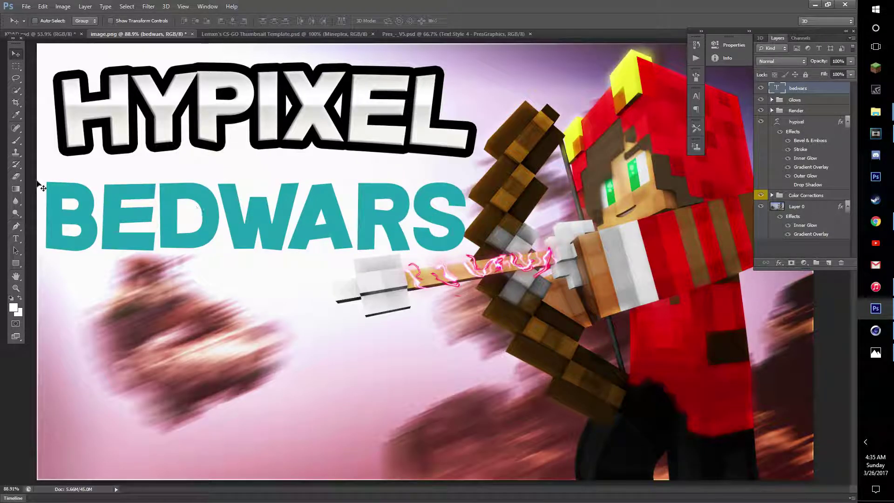
Recolour the letters E, W and R of BEDWARS white, leaving B, D, A and S teal
key(t)
drag(103, 220, 154, 222)
click(300, 20)
click(470, 305)
click(691, 299)
click(183, 226)
drag(218, 216, 290, 216)
click(298, 21)
click(471, 306)
click(690, 298)
drag(355, 217, 412, 216)
click(299, 21)
click(472, 306)
click(678, 300)
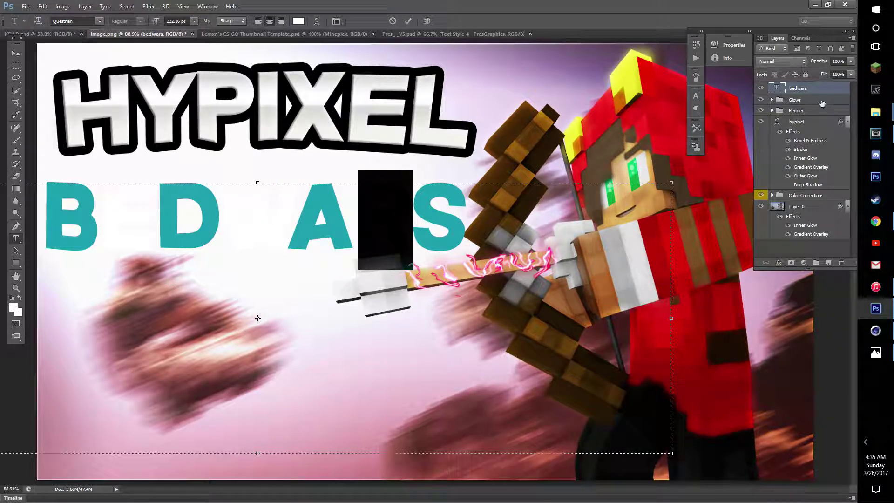
double_click(815, 88)
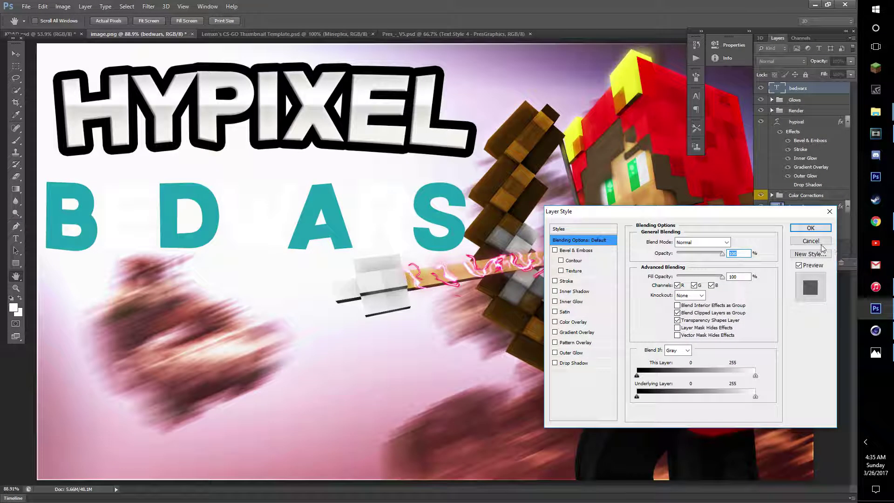
click(807, 241)
drag(46, 268, 170, 227)
key(Escape)
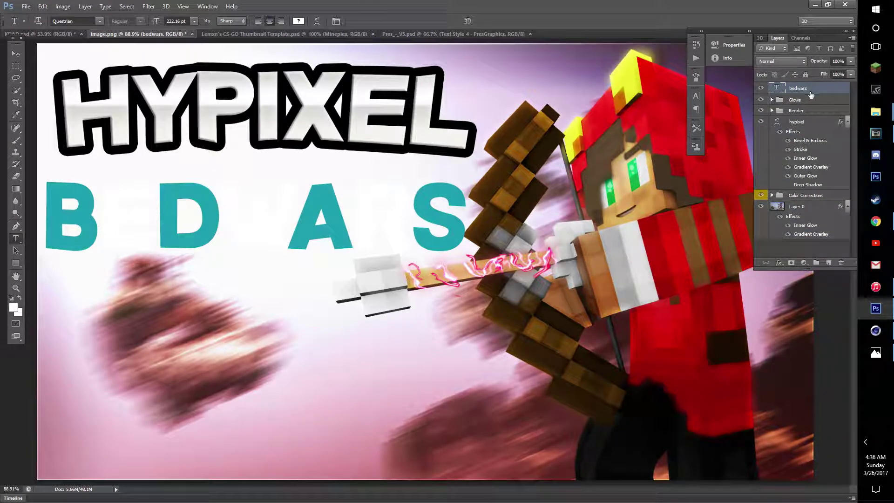
Duplicate the BEDWARS text layer and recolour the E of the copy with the teal sampled from the letter A
key(ctrl+j)
click(369, 228)
key(ctrl+a)
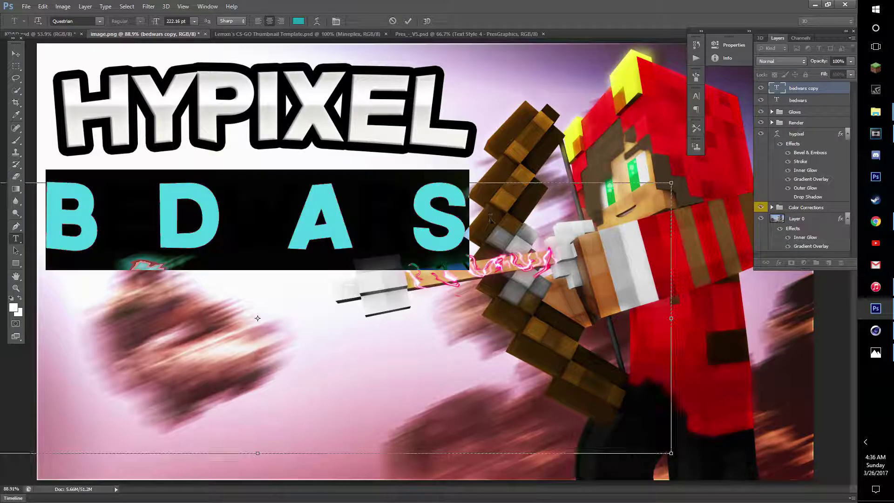
drag(104, 220, 136, 220)
click(298, 21)
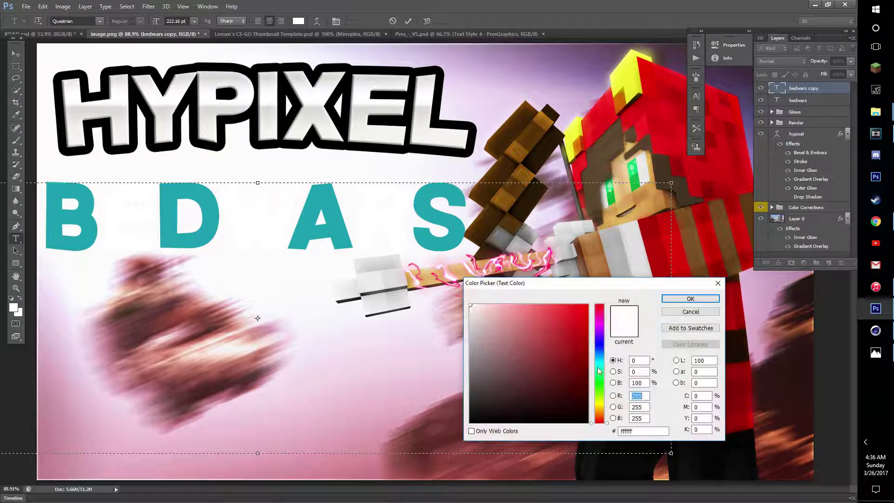
click(335, 228)
key(Return)
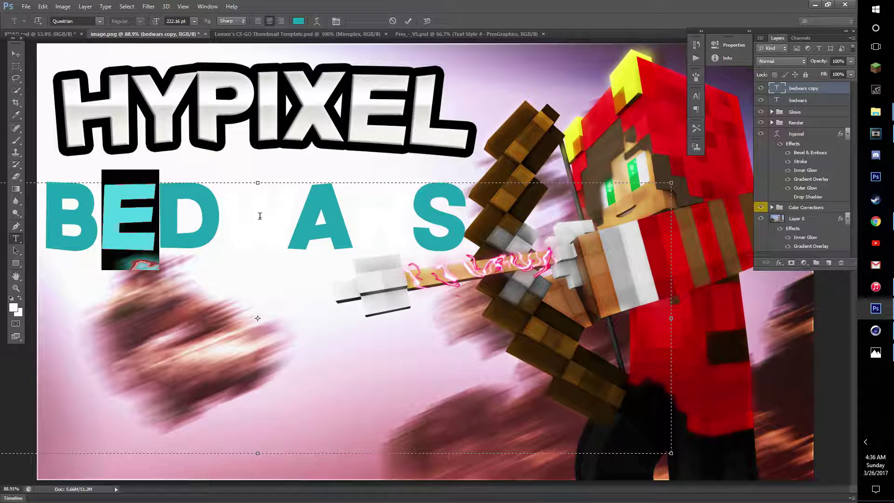
Move the copy beneath the original BEDWARS layer and set its font size to 232.16 pt
drag(833, 89, 837, 107)
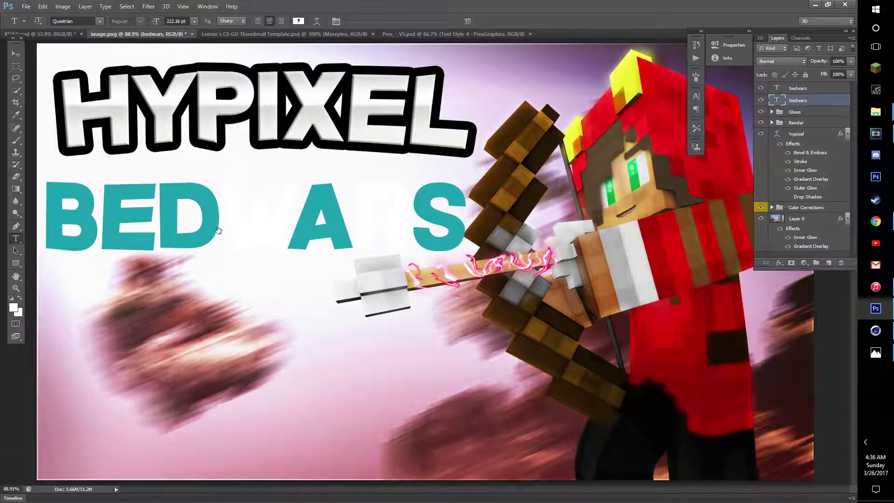
click(286, 219)
key(ctrl+a)
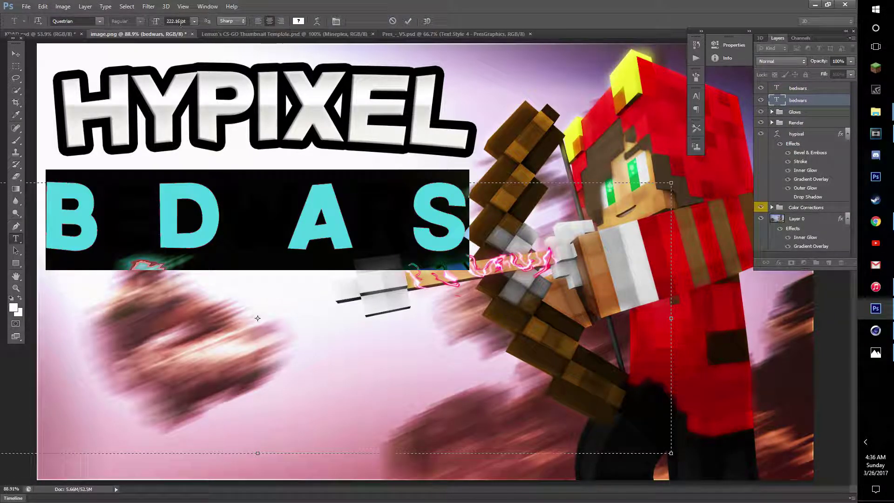
text(3)
drag(695, 295, 701, 294)
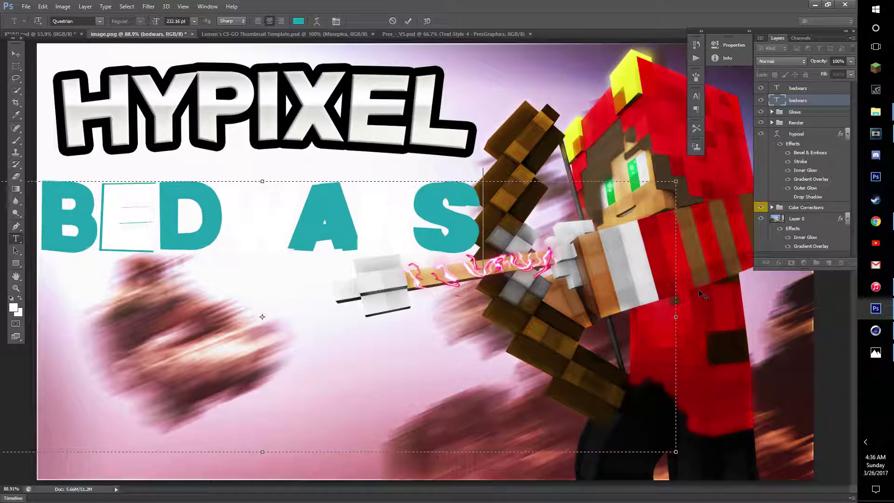
Recolour the W and R of the back BEDWARS copy with the teal sampled from the front letters
drag(244, 220, 288, 220)
click(317, 21)
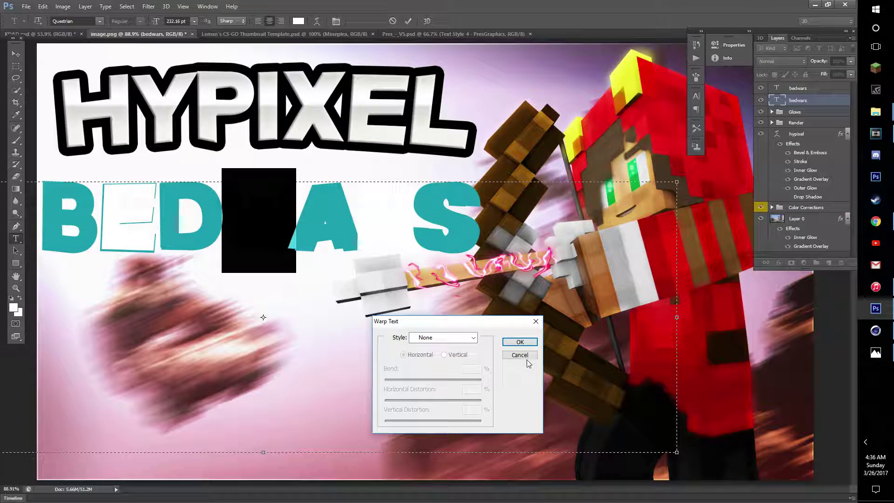
click(525, 356)
click(299, 20)
click(342, 214)
click(686, 302)
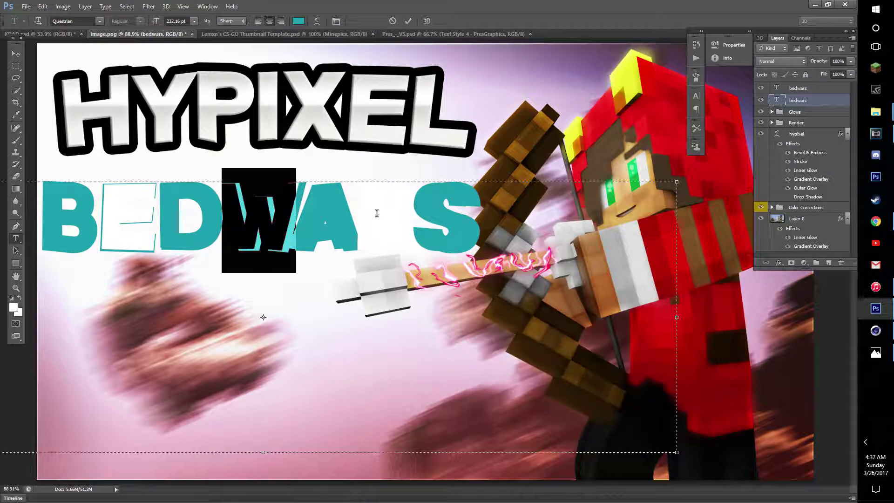
drag(371, 212, 419, 213)
click(299, 22)
click(456, 224)
click(686, 299)
Recolour the S, A, D and B of the back BEDWARS copy white and reposition it behind the front text
click(298, 21)
click(391, 217)
click(687, 300)
drag(359, 220, 307, 220)
click(298, 21)
click(690, 298)
key(Left)
key(Left)
key(shift+Right)
click(299, 21)
click(690, 299)
drag(99, 217, 46, 218)
click(298, 21)
click(469, 305)
click(691, 299)
drag(779, 348, 771, 346)
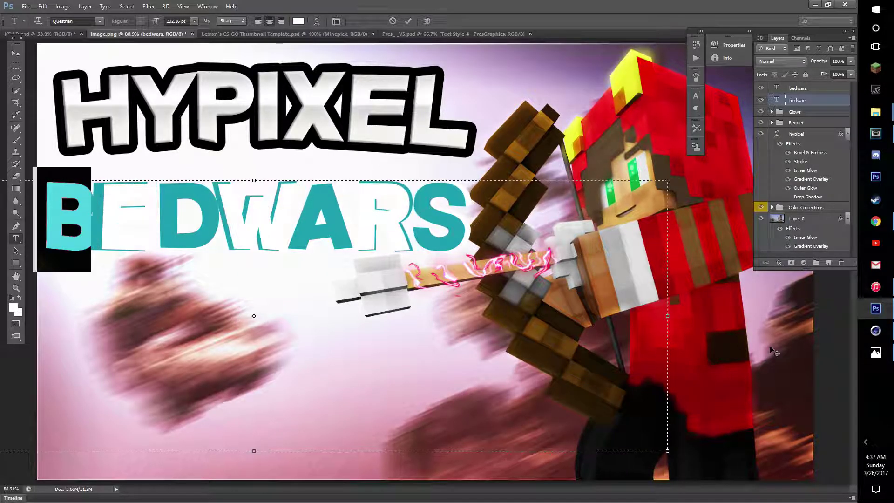
drag(709, 287, 738, 294)
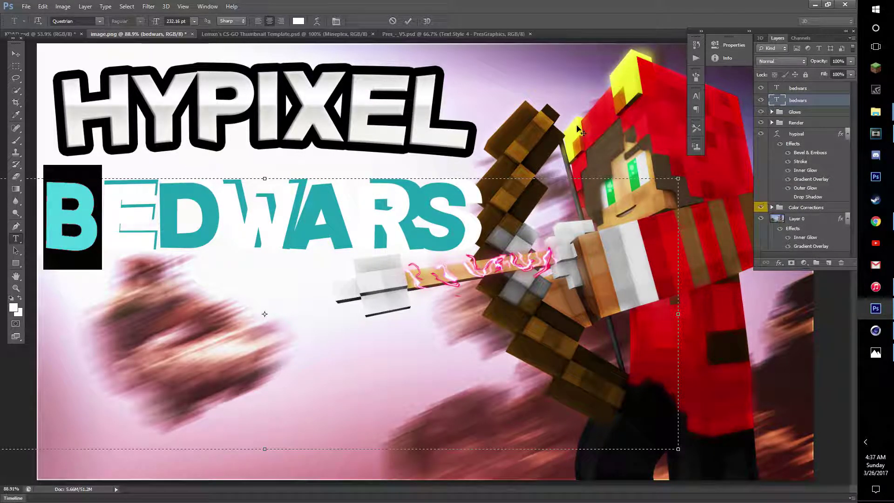
click(797, 134)
drag(99, 214, 48, 213)
click(298, 21)
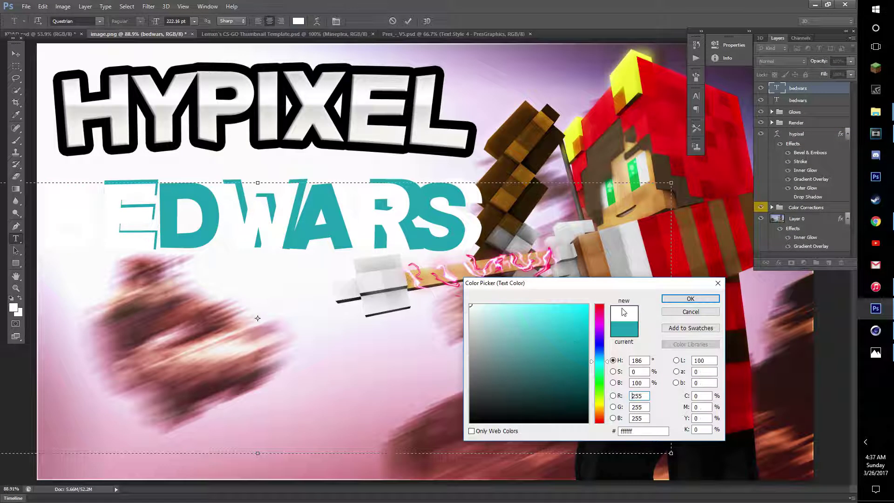
click(690, 311)
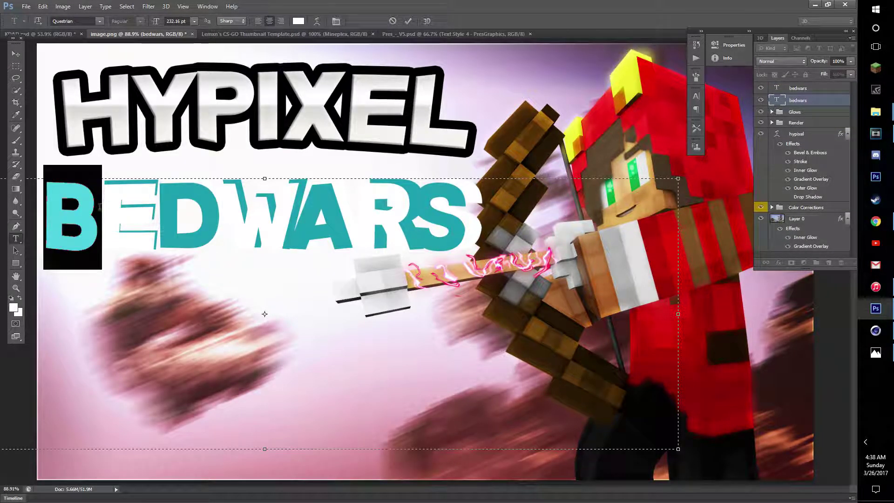
Try enlarging the letters of the back BEDWARS copy to 242.16 pt and up to 262.16 pt
click(181, 236)
drag(123, 188, 62, 183)
click(179, 21)
key(shift+Up)
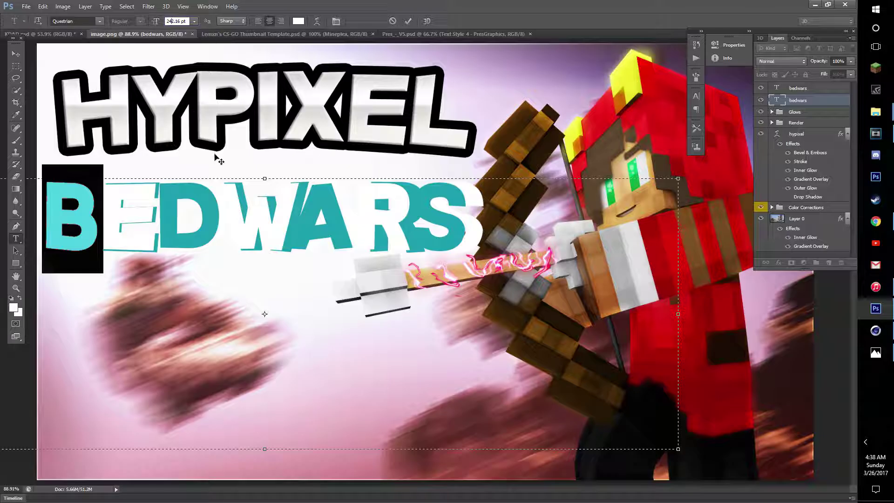
click(241, 231)
key(shift+Left)
key(BackSpace)
key(BackSpace)
text(62)
click(110, 199)
drag(61, 209, 491, 209)
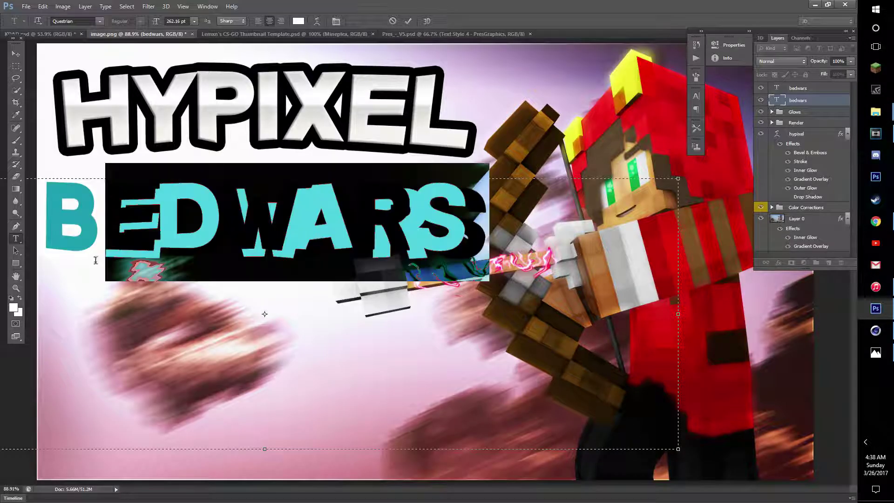
Add a black Stroke layer effect around the back BEDWARS copy and adjust the stroke size
double_click(819, 104)
click(577, 280)
drag(673, 240, 675, 241)
click(817, 228)
Shift the outlined copy behind the front text, and move both BEDWARS layers together slightly right and up
key(v)
mouse_move(639, 281)
mouse_down()
mouse_move(618, 274)
mouse_move(635, 275)
mouse_up()
click(823, 89)
click(824, 101)
shift+click(807, 90)
mouse_move(509, 224)
mouse_down()
mouse_move(520, 228)
mouse_move(518, 220)
mouse_up()
Shrink the outlined BEDWARS copy's text box to the height of its single line
key(t)
click(226, 186)
key(ctrl+a)
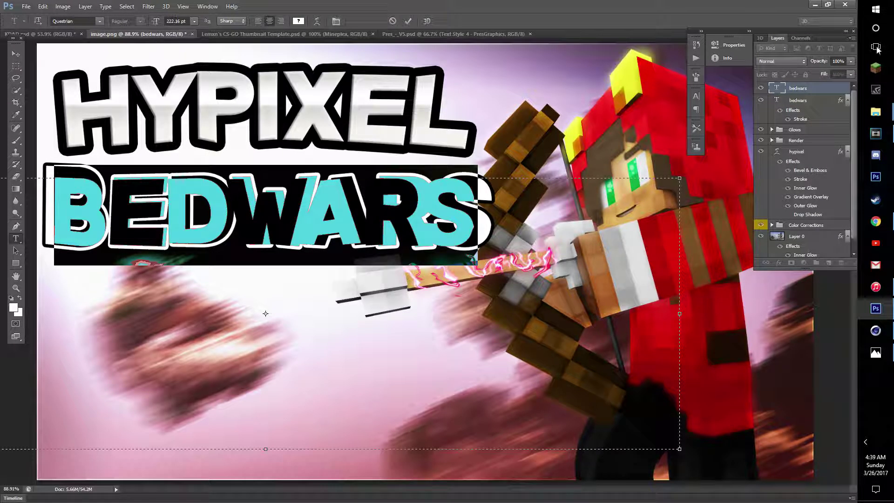
click(806, 101)
click(295, 200)
click(477, 219)
click(806, 100)
click(308, 446)
drag(270, 437, 270, 260)
drag(521, 202, 507, 203)
drag(486, 442, 573, 444)
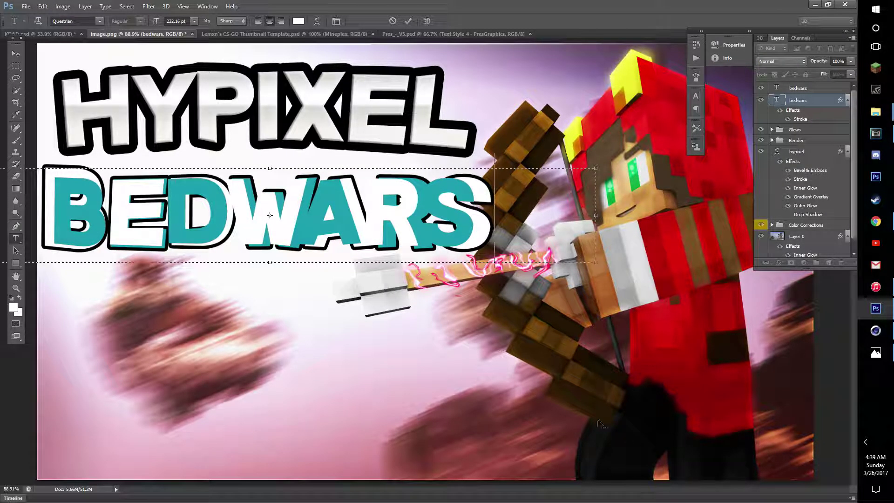
Set the outlined BEDWARS copy's font size to 221 pt and align it directly behind the front text
key(ctrl+a)
click(173, 21)
text(230)
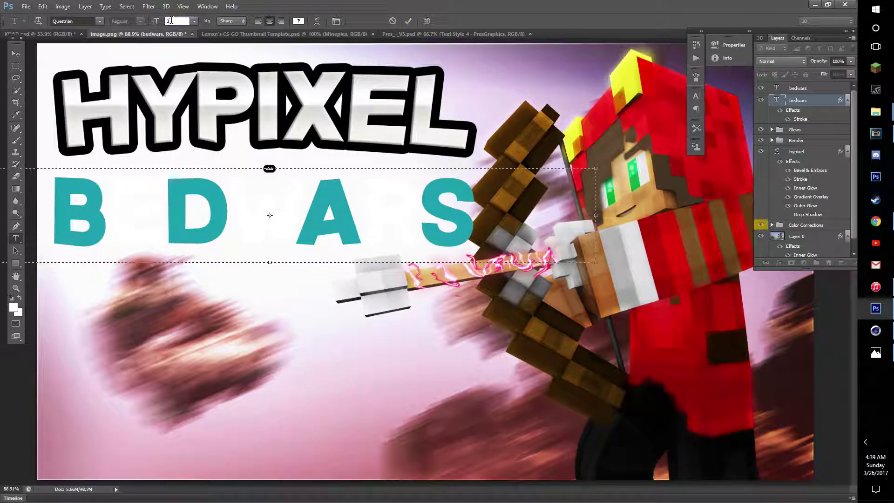
key(BackSpace)
key(BackSpace)
text(2)
key(BackSpace)
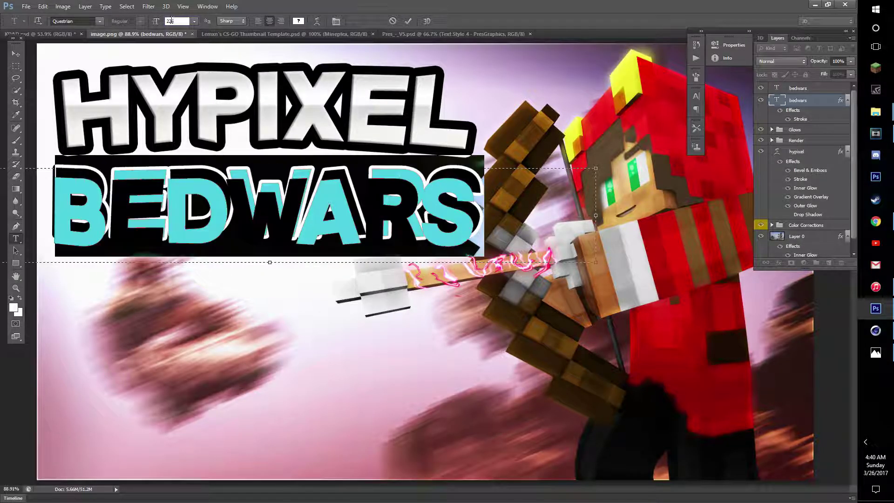
key(BackSpace)
text(1)
drag(630, 250, 628, 258)
key(ctrl+Return)
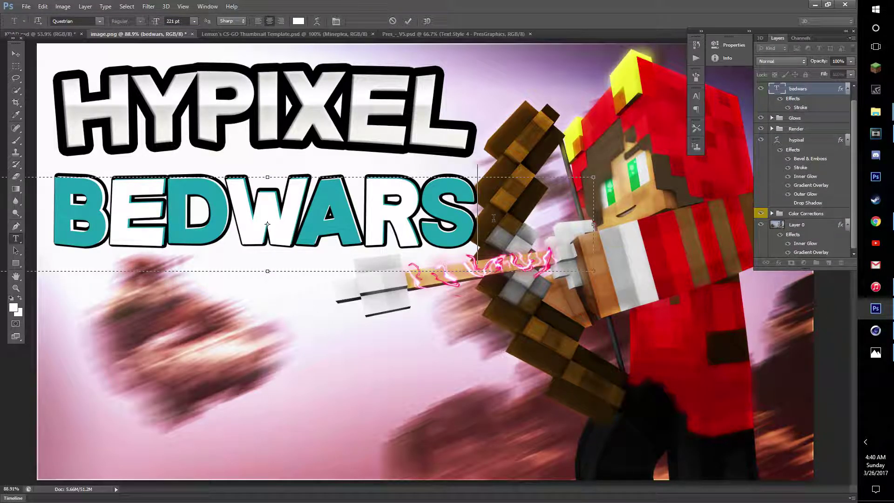
Duplicate the outlined BEDWARS layer and shift the duplicate slightly sideways
scroll(820, 91, up, 1)
click(820, 89)
click(820, 101)
shift+click(817, 88)
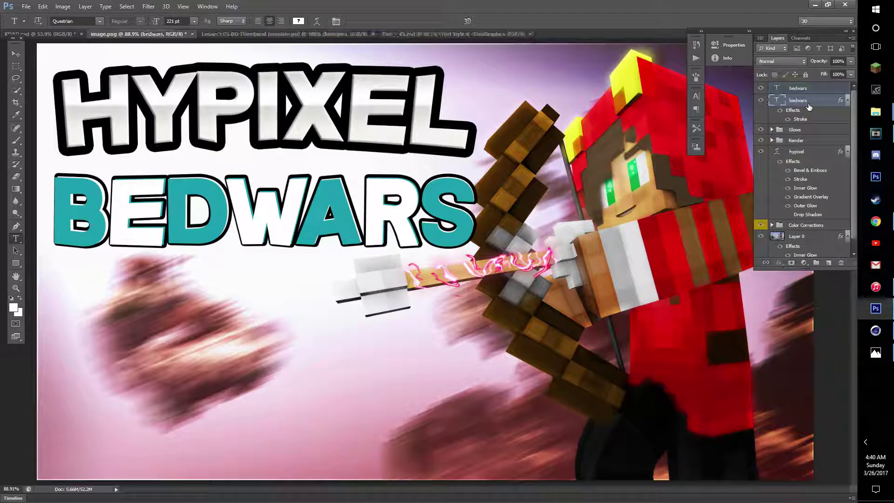
key(ctrl+j)
key(v)
drag(450, 211, 449, 211)
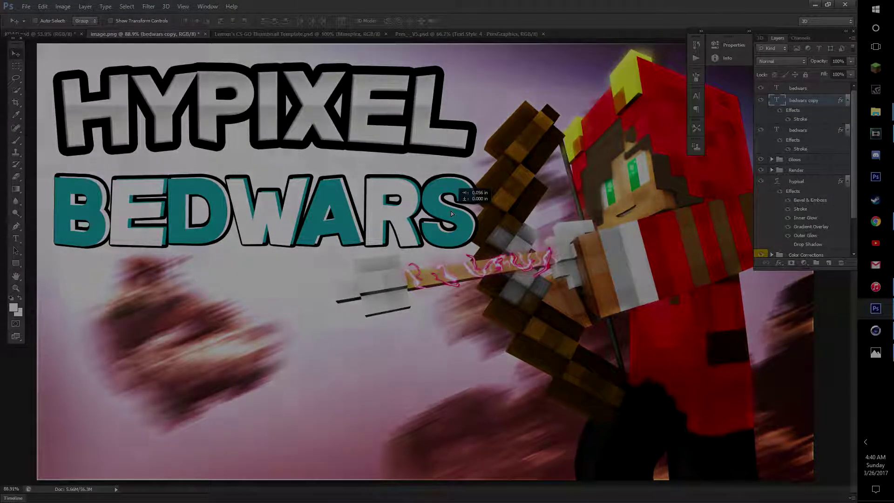